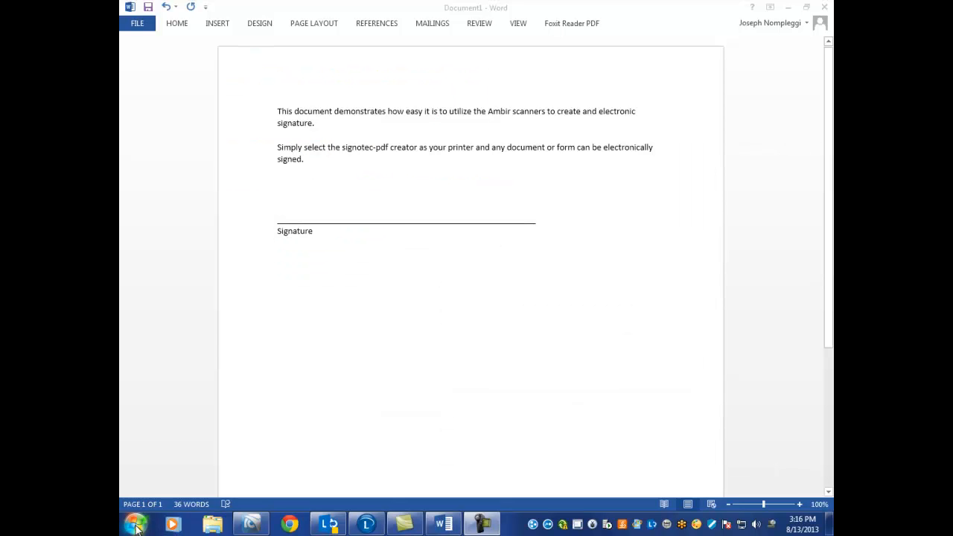
- Launch the signoSign2 program
{"action": "left_click", "coordinate": [137, 527]}
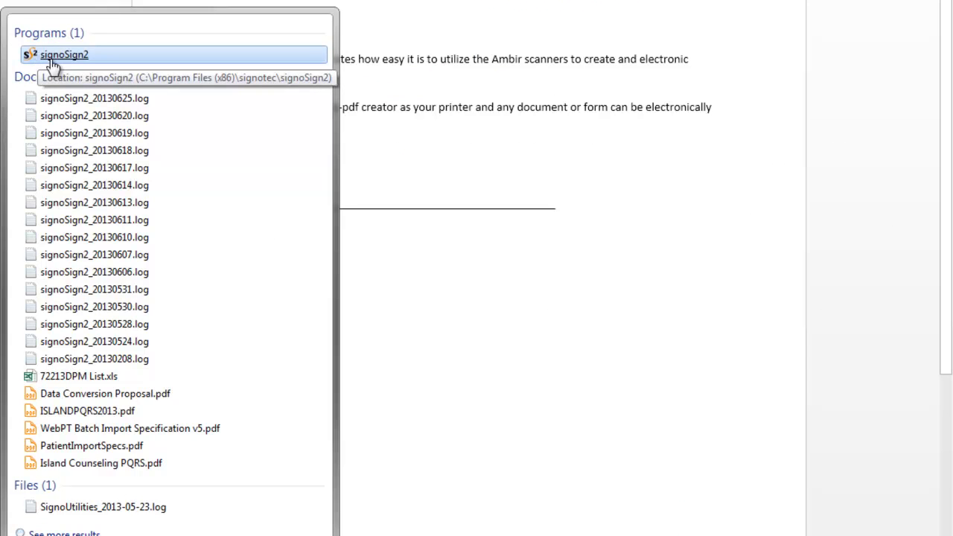
{"action": "left_click", "coordinate": [73, 57]}
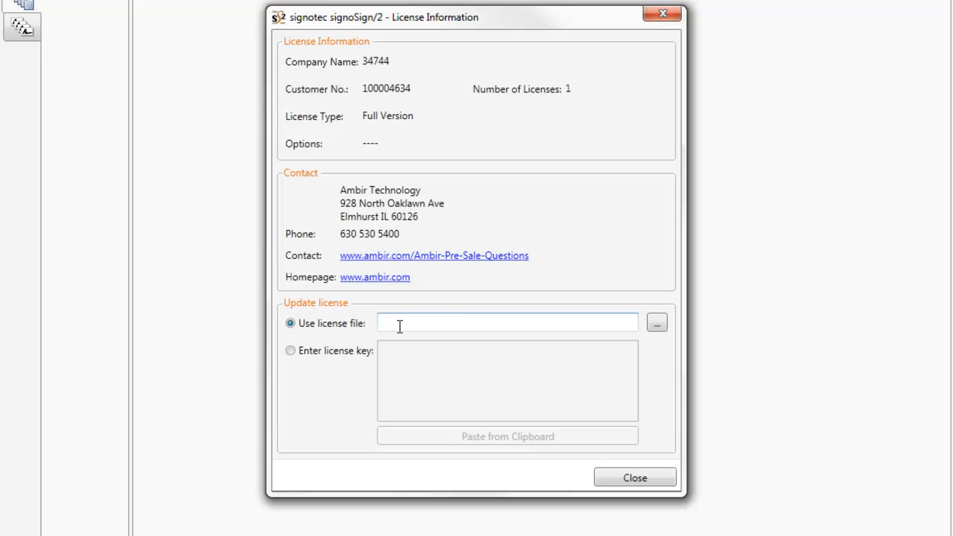
- Look at the file browser for choosing a license file, cancel it and close the license information
{"action": "left_click", "coordinate": [658, 325]}
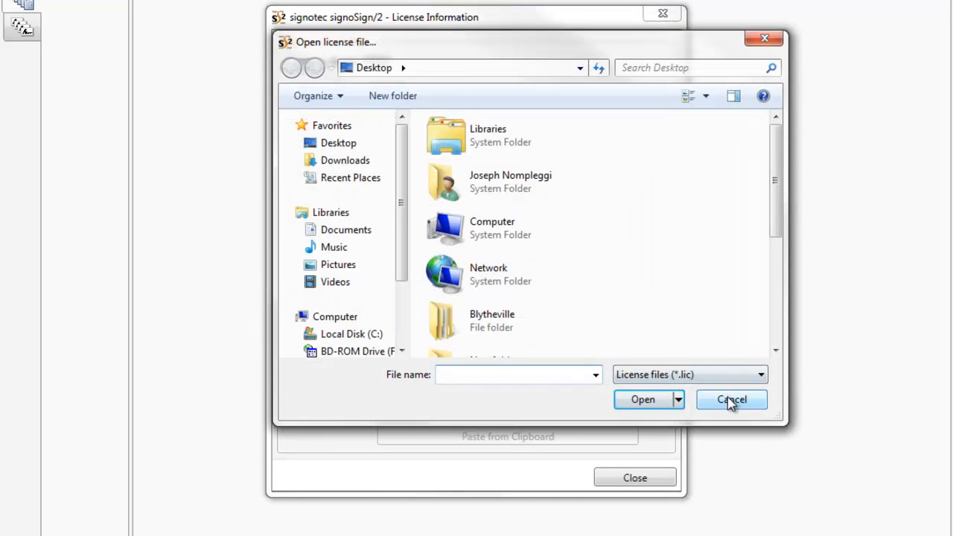
{"action": "left_click", "coordinate": [732, 401]}
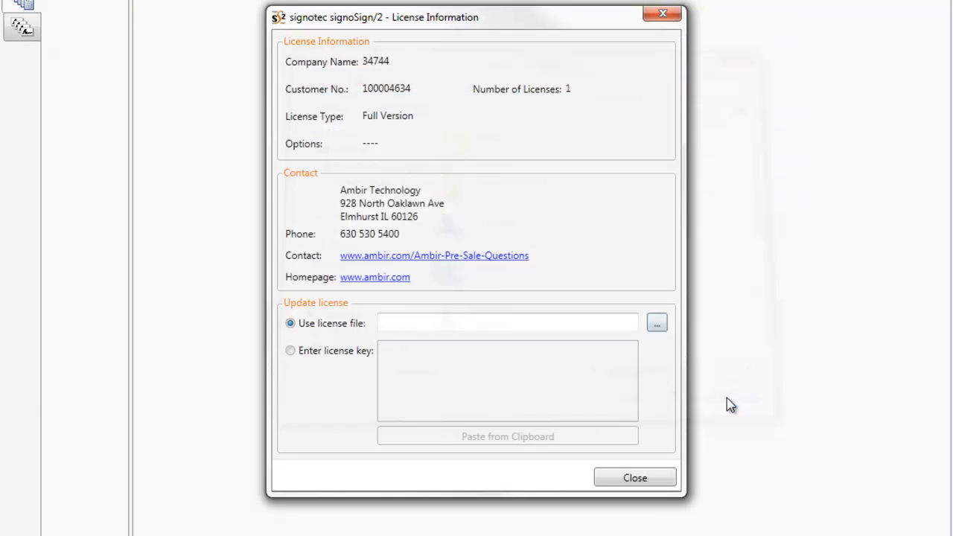
{"action": "left_click", "coordinate": [616, 480]}
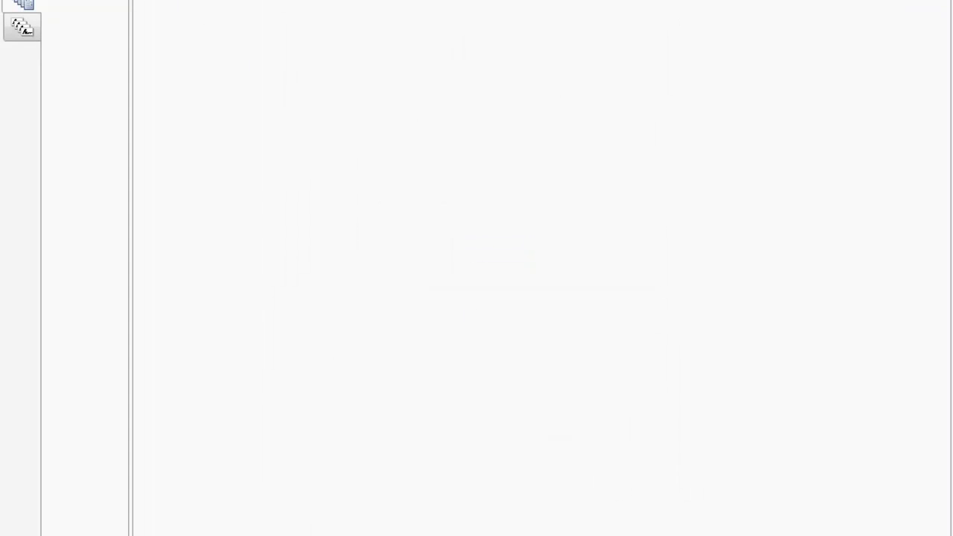
- In the document type settings, set the archive folder to the Signatures folder on the P: drive
{"action": "key", "text": "alt+t"}
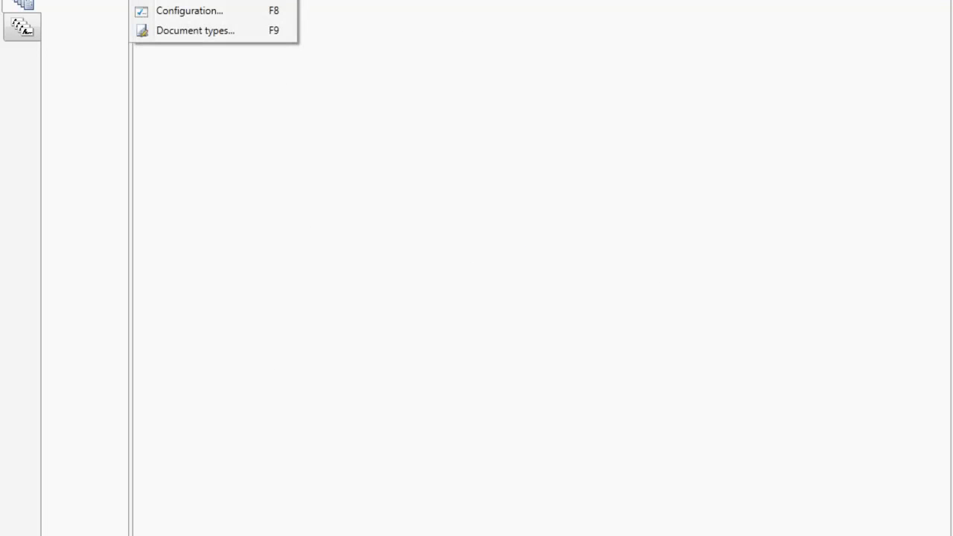
{"action": "left_click", "coordinate": [176, 32]}
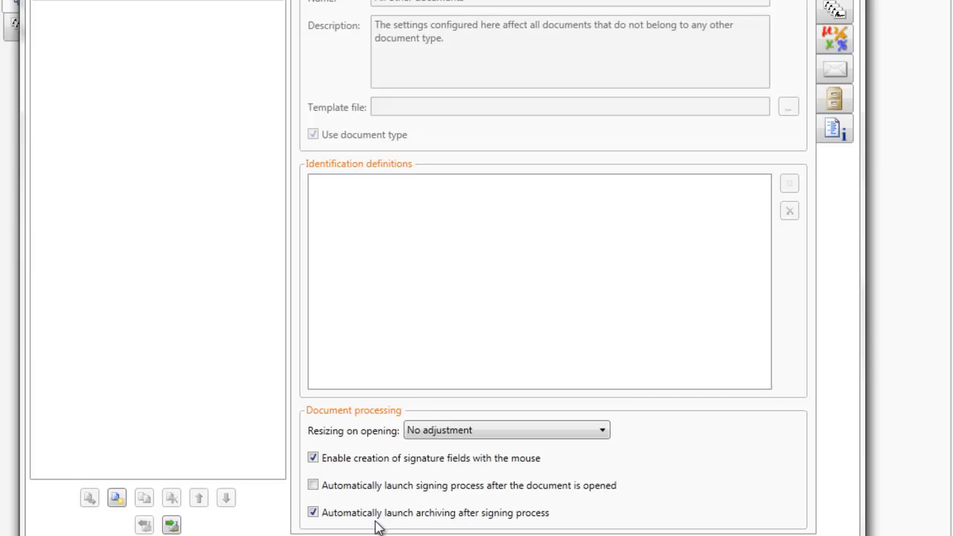
{"action": "left_click", "coordinate": [835, 100]}
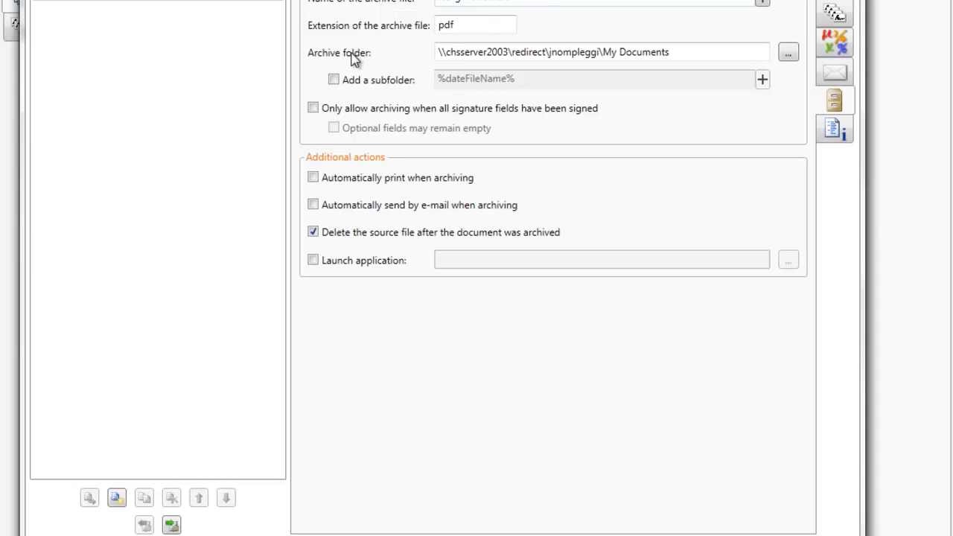
{"action": "left_click", "coordinate": [789, 53]}
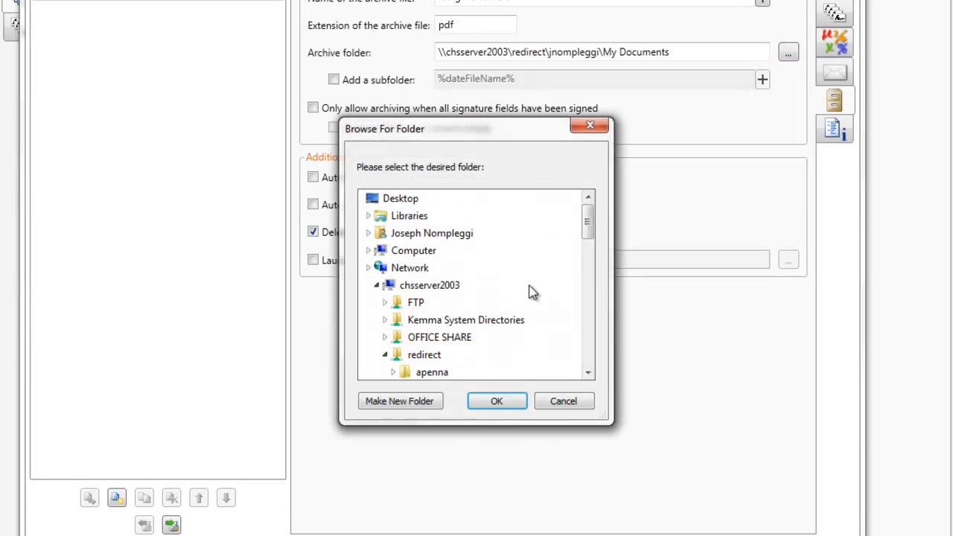
{"action": "scroll", "coordinate": [551, 259], "scroll_direction": "up", "scroll_amount": 10}
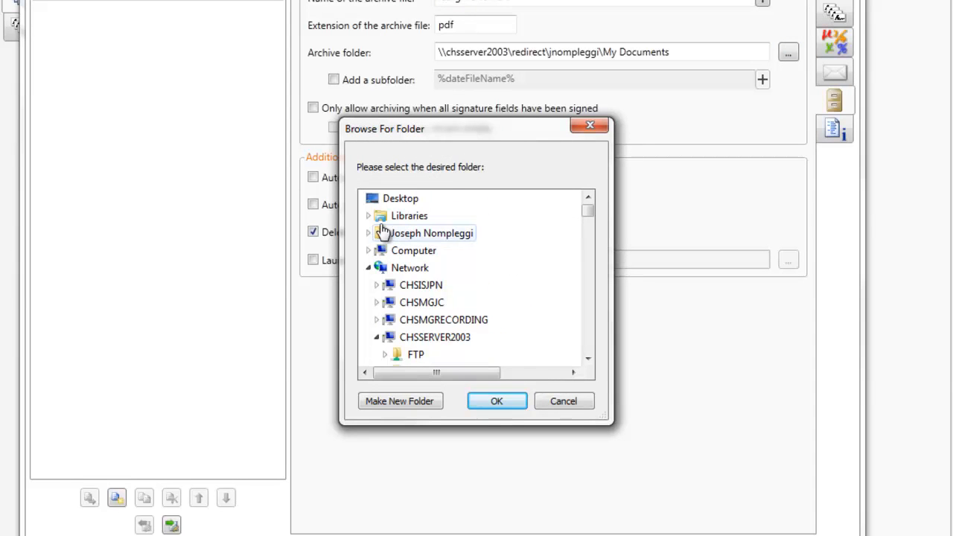
{"action": "left_click", "coordinate": [368, 251]}
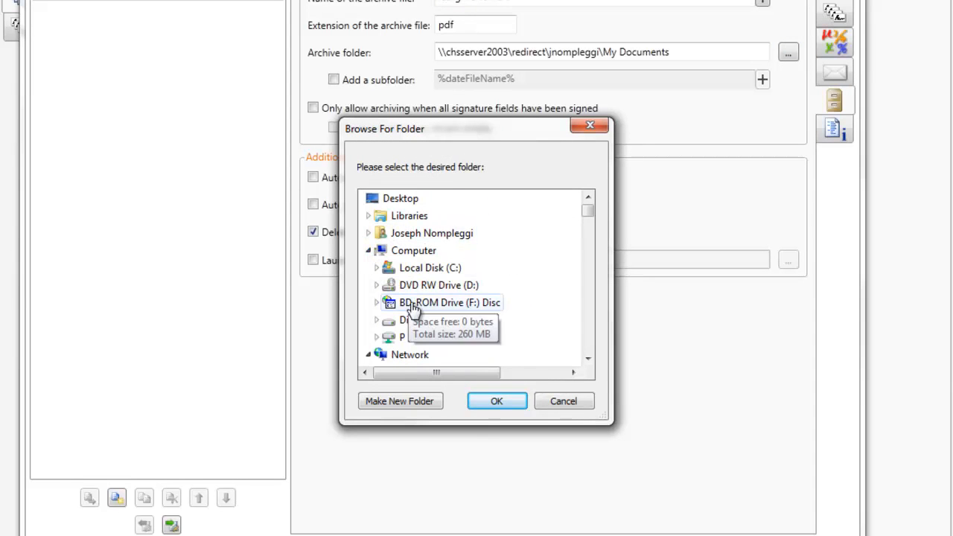
{"action": "left_click", "coordinate": [420, 338]}
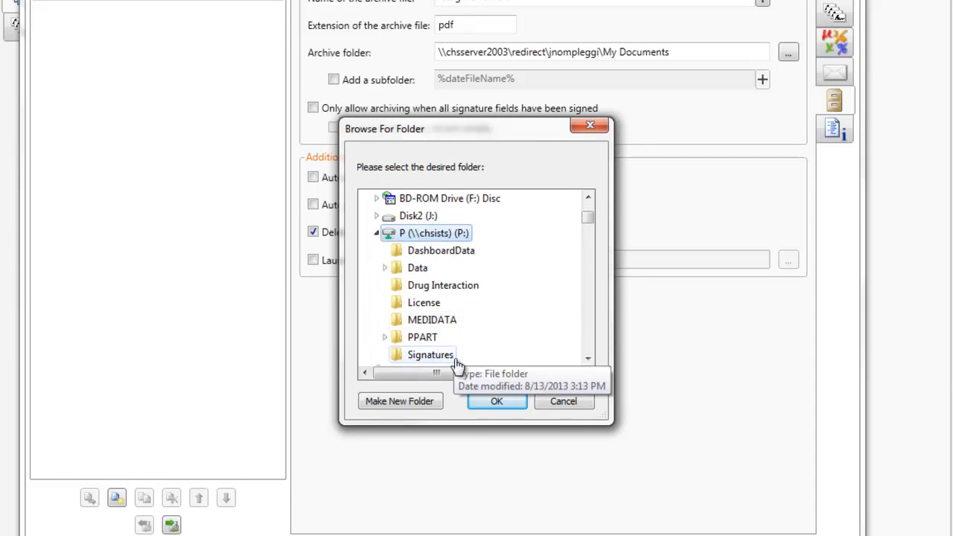
{"action": "left_click", "coordinate": [431, 357]}
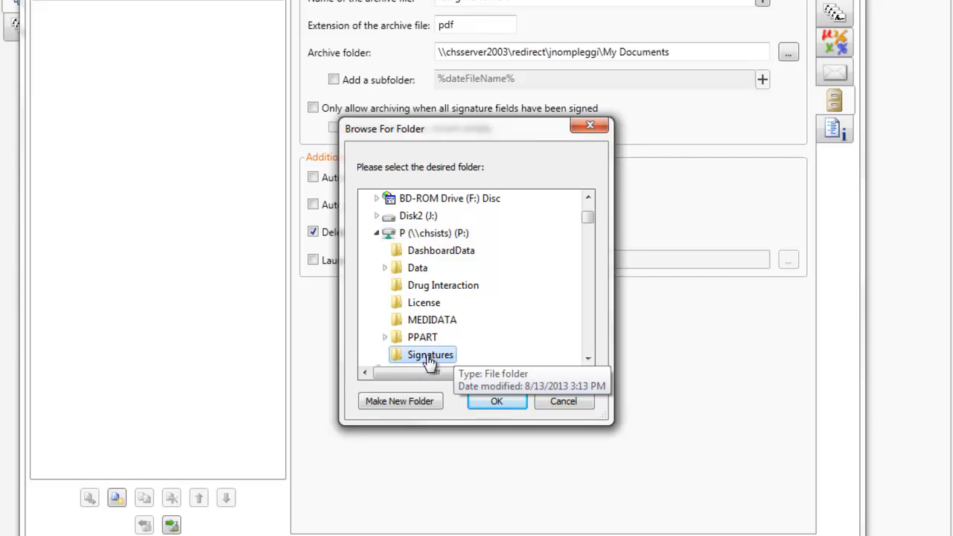
{"action": "left_click", "coordinate": [493, 402]}
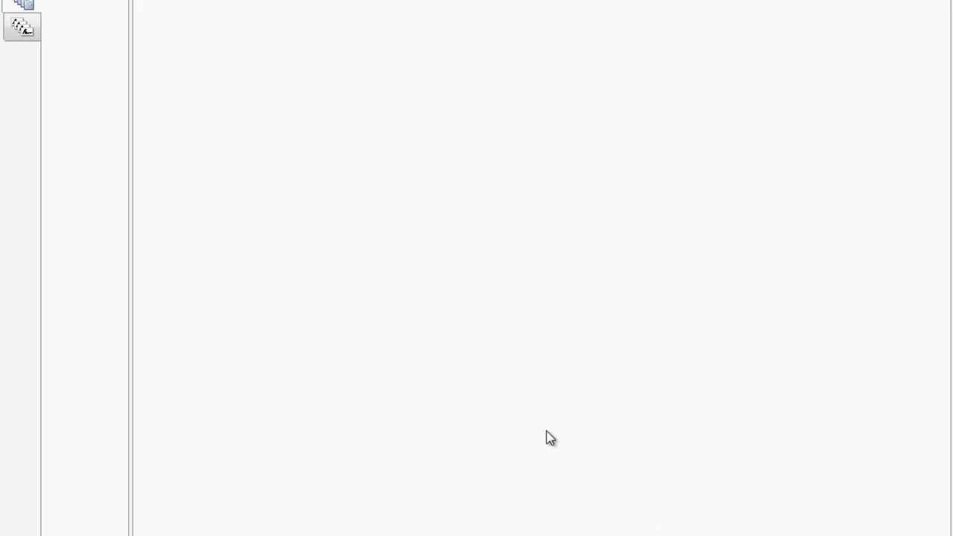
- In the configuration's function availability settings, make the File functions Reload and Save all unavailable
{"action": "key", "text": "alt+t"}
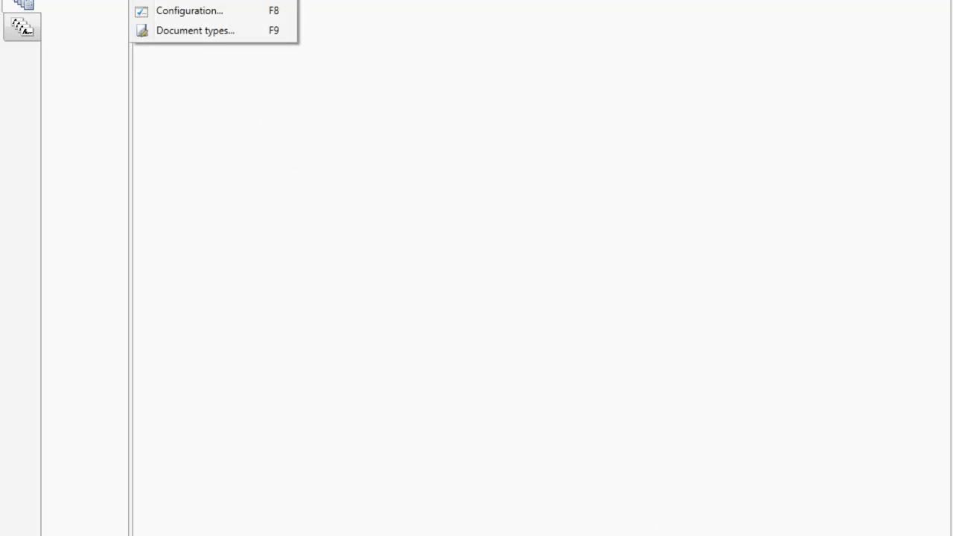
{"action": "left_click", "coordinate": [184, 16]}
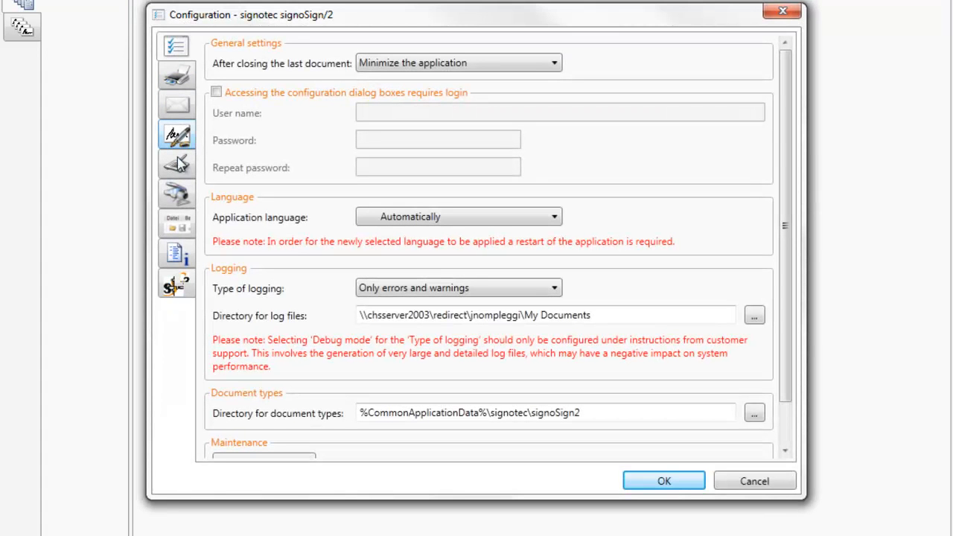
{"action": "left_click", "coordinate": [180, 230]}
{"action": "left_click", "coordinate": [402, 174]}
{"action": "left_click", "coordinate": [402, 176]}
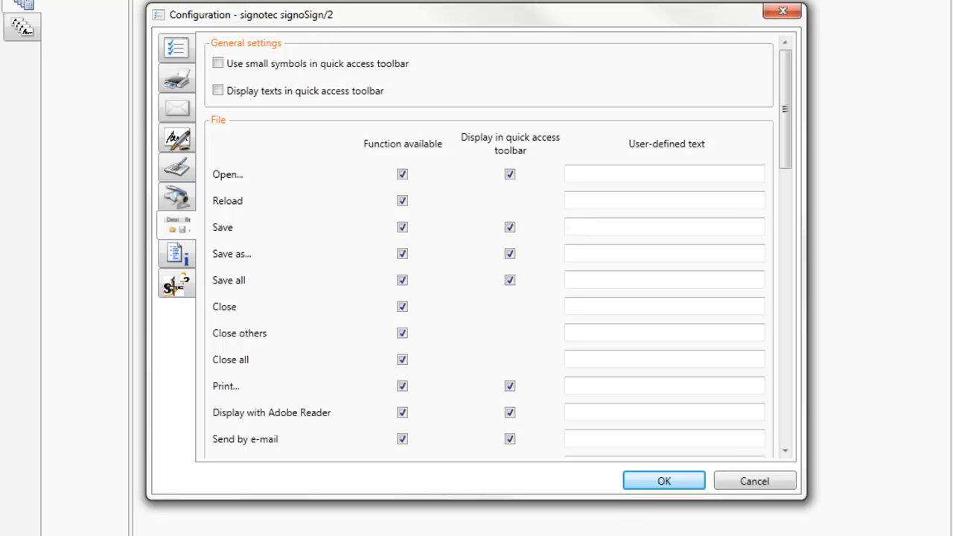
{"action": "left_click", "coordinate": [403, 202]}
{"action": "left_click", "coordinate": [402, 280]}
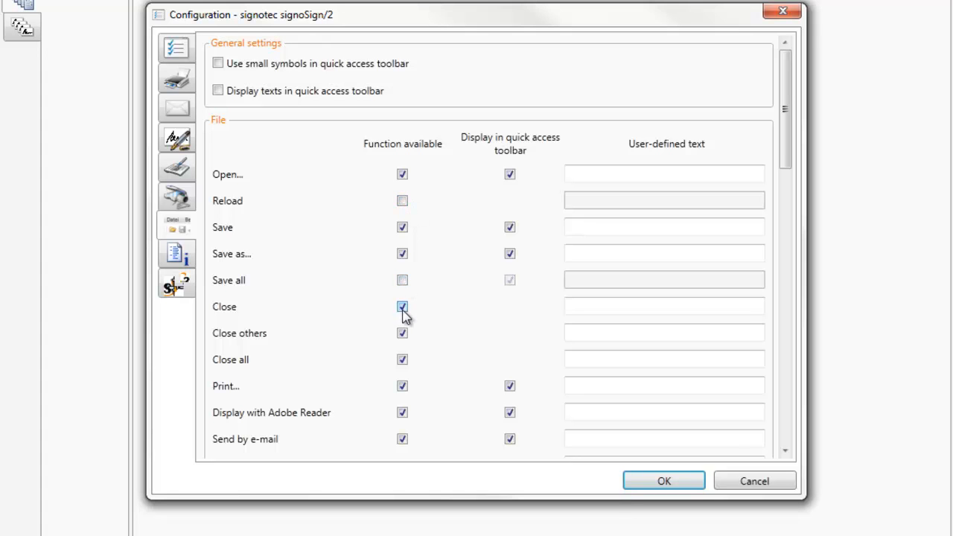
- Make the File functions Close others, Close all, Print, Display with Adobe Reader and Send by e-mail unavailable
{"action": "left_click", "coordinate": [402, 334]}
{"action": "left_click", "coordinate": [402, 361]}
{"action": "left_click", "coordinate": [402, 387]}
{"action": "left_click", "coordinate": [402, 412]}
{"action": "scroll", "coordinate": [402, 408], "scroll_direction": "down", "scroll_amount": 1}
{"action": "scroll", "coordinate": [402, 408], "scroll_direction": "down", "scroll_amount": 1}
{"action": "left_click", "coordinate": [403, 360]}
- Make the Edit functions Search text, Archive and Append a scanned page unavailable
{"action": "scroll", "coordinate": [404, 385], "scroll_direction": "down", "scroll_amount": 2}
{"action": "scroll", "coordinate": [405, 388], "scroll_direction": "down", "scroll_amount": 3}
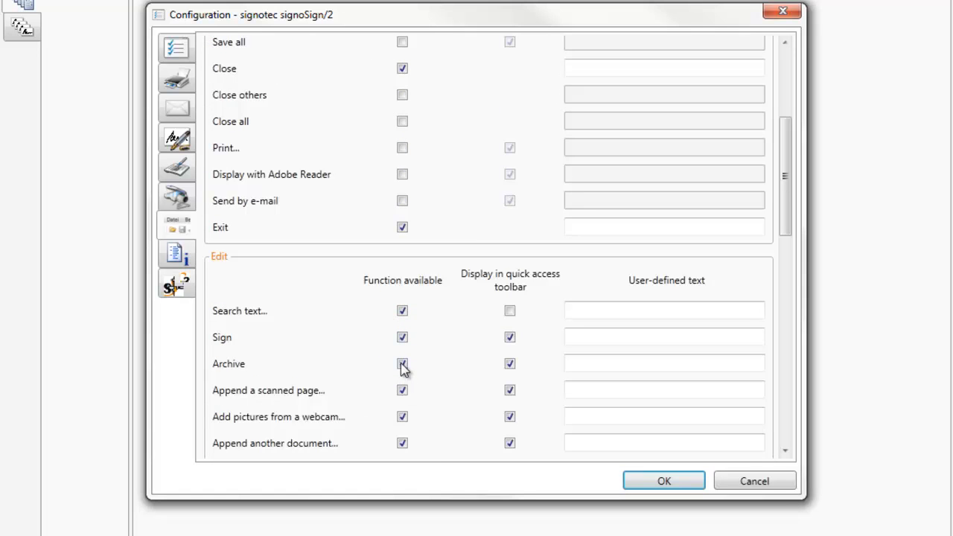
{"action": "left_click", "coordinate": [402, 272]}
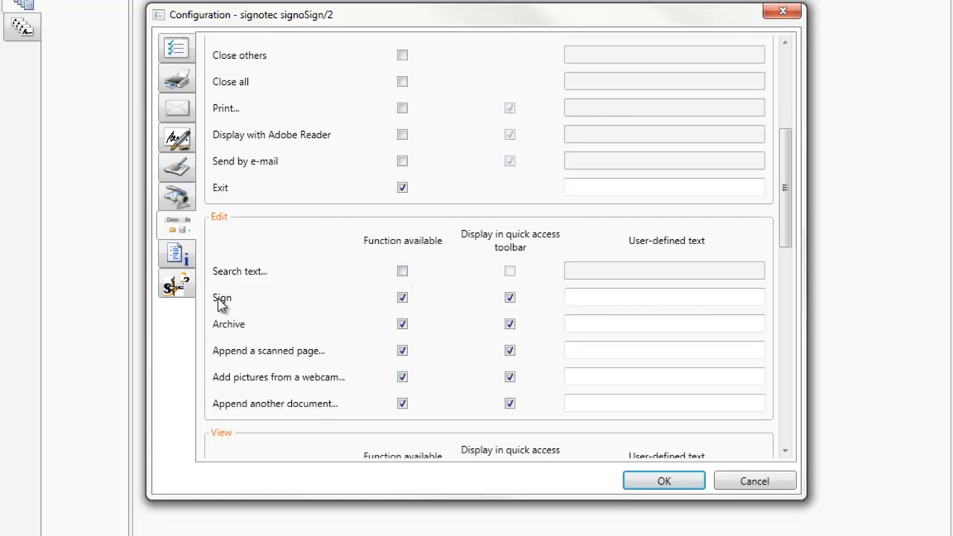
{"action": "left_click", "coordinate": [403, 326]}
{"action": "left_click", "coordinate": [402, 350]}
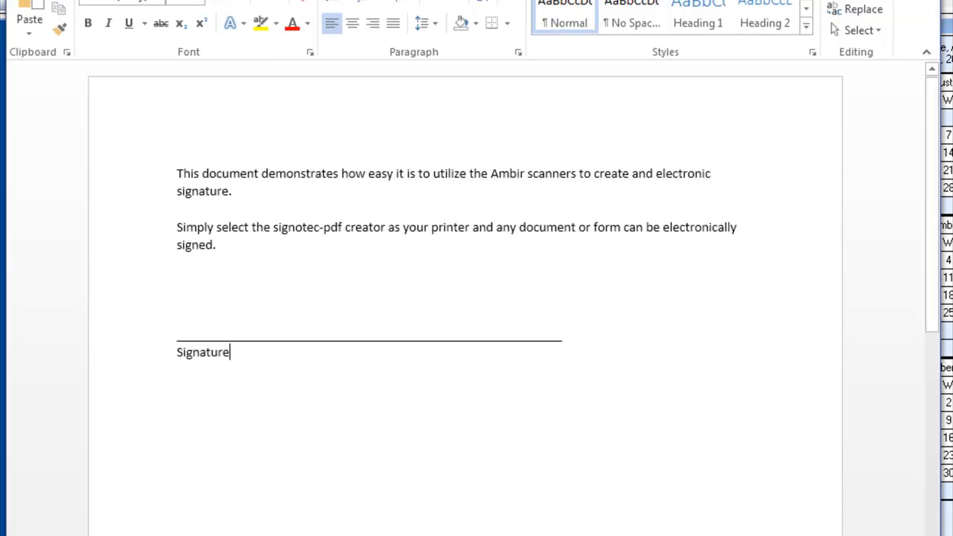
- Print the Word document with the signature line to the signotec PDF-Creator printer
{"action": "left_click", "coordinate": [19, 2]}
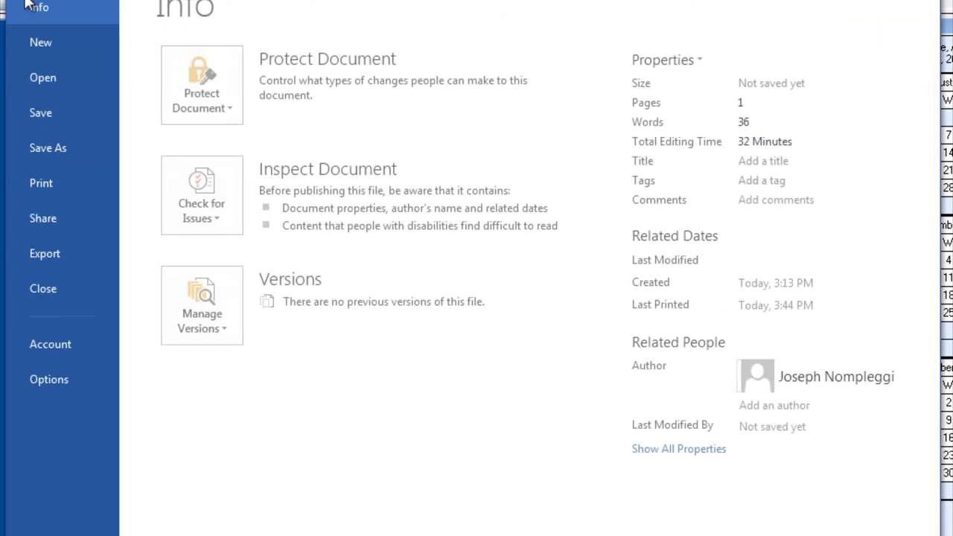
{"action": "left_click", "coordinate": [42, 178]}
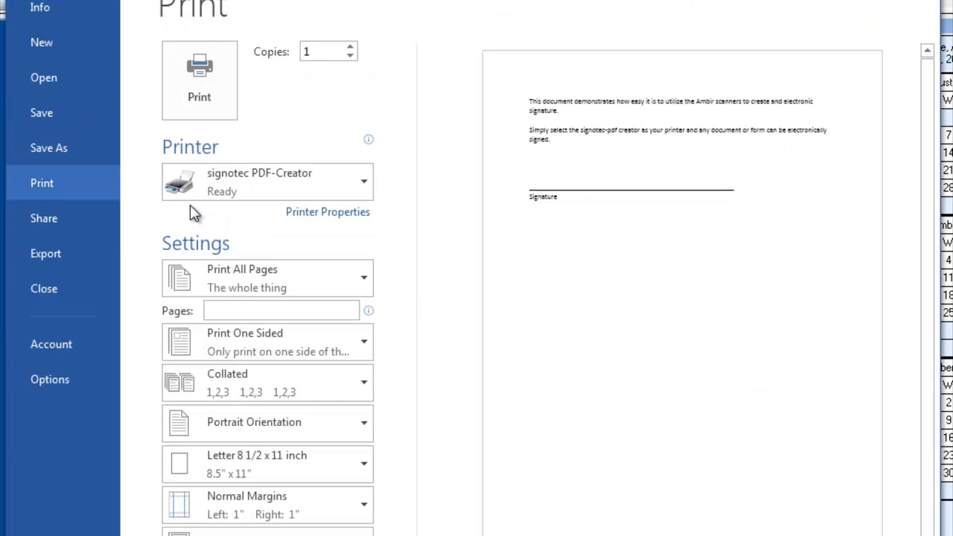
{"action": "left_click", "coordinate": [258, 177]}
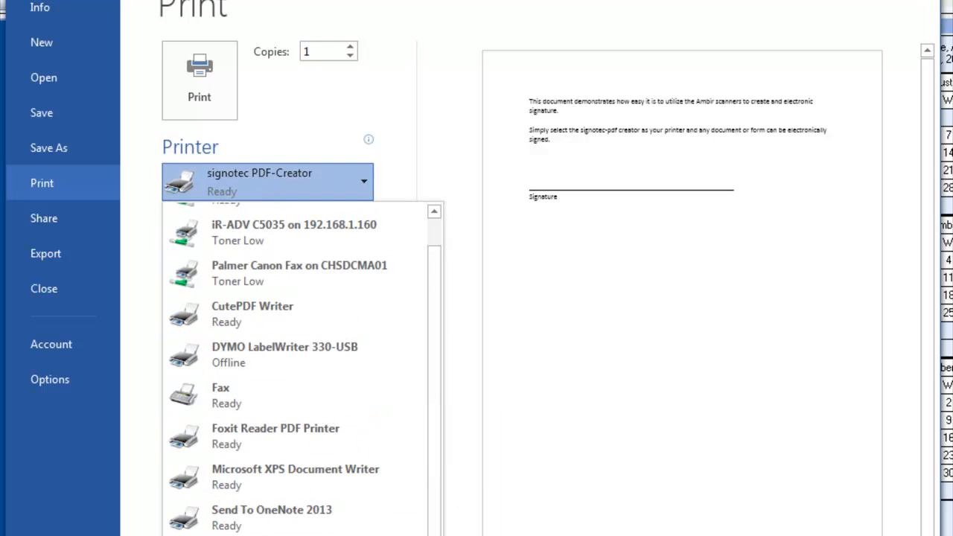
{"action": "left_click", "coordinate": [210, 190]}
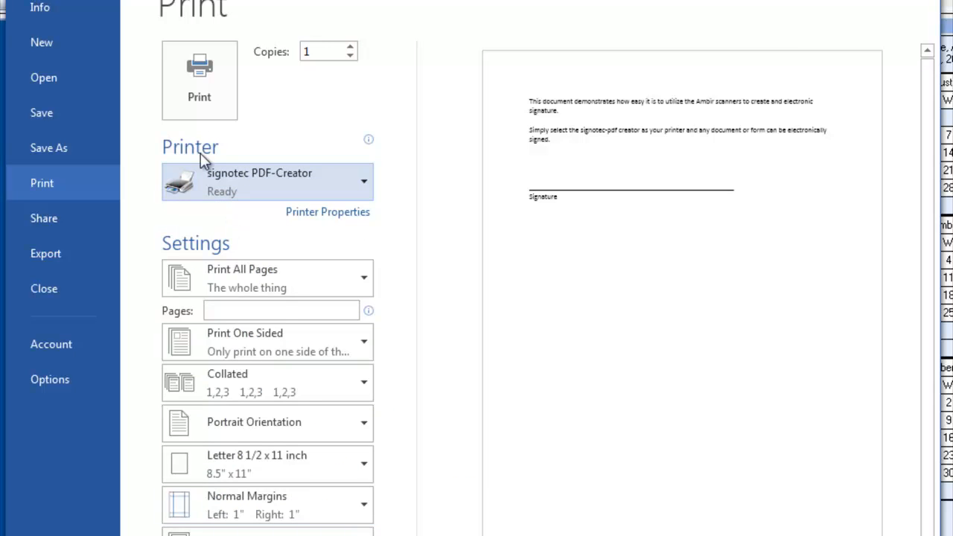
{"action": "left_click", "coordinate": [202, 77]}
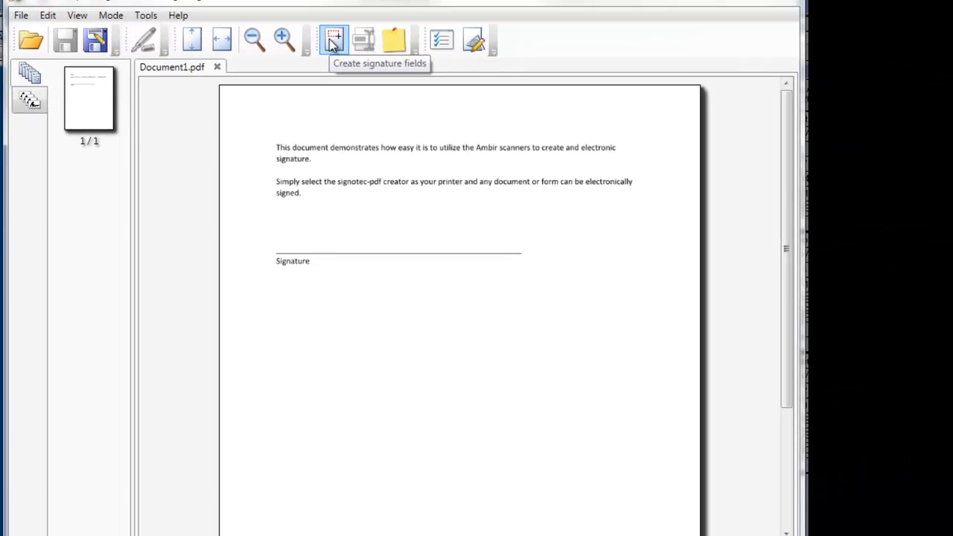
- Draw a signature field over the signature line in Document1.pdf
{"action": "left_click", "coordinate": [394, 1]}
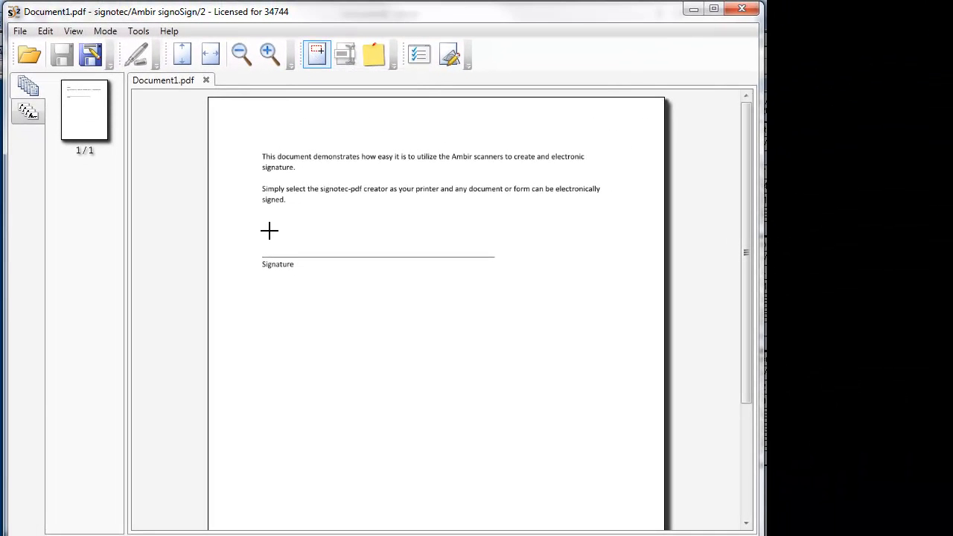
{"action": "left_click_drag", "start_coordinate": [256, 222], "coordinate": [517, 258]}
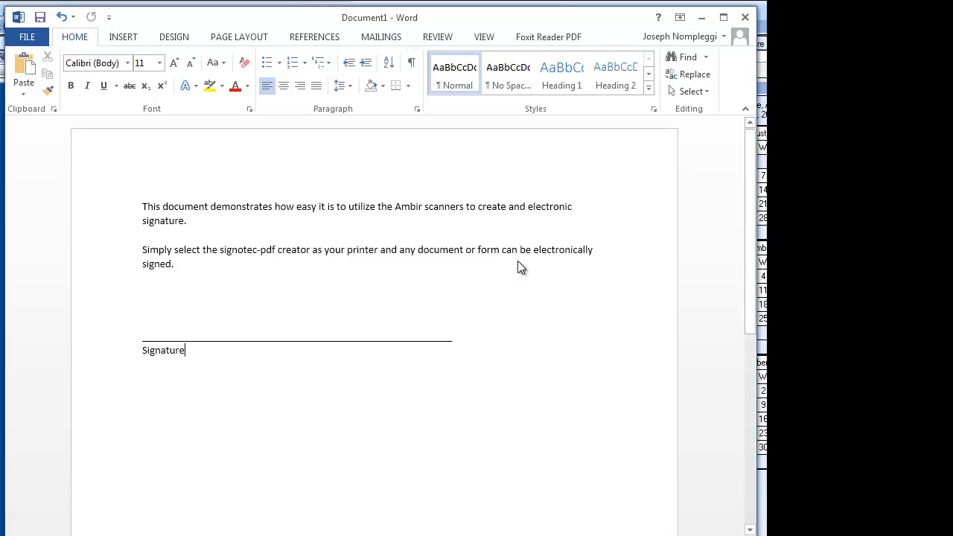
- Open the archived Document1.pdf from the Signatures folder on the P: drive to check it
{"action": "key", "text": "super"}
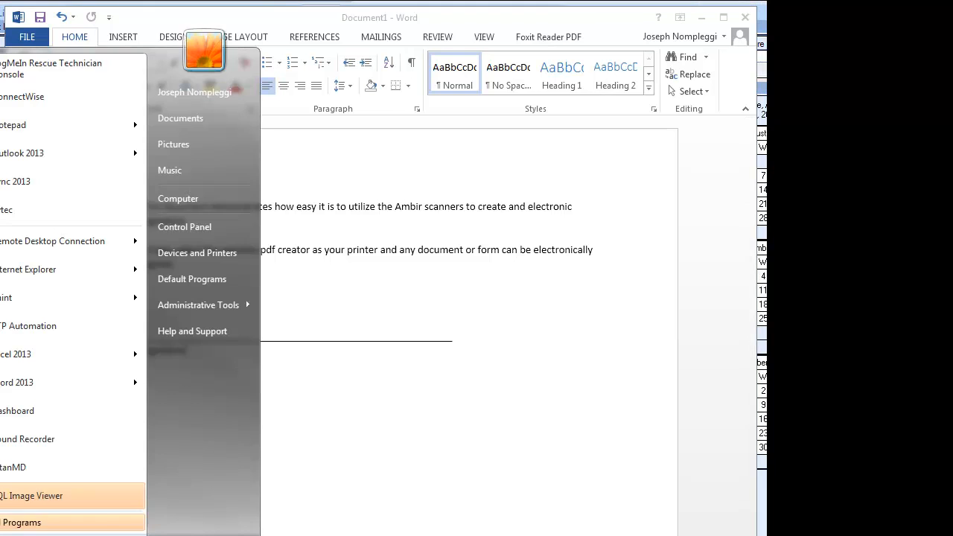
{"action": "key", "text": "super"}
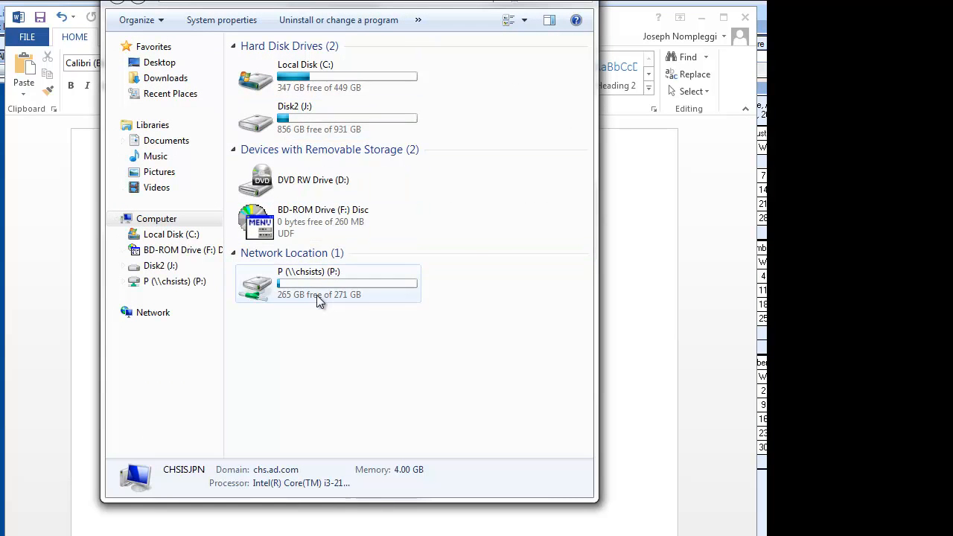
{"action": "double_click", "coordinate": [317, 295]}
{"action": "double_click", "coordinate": [264, 156]}
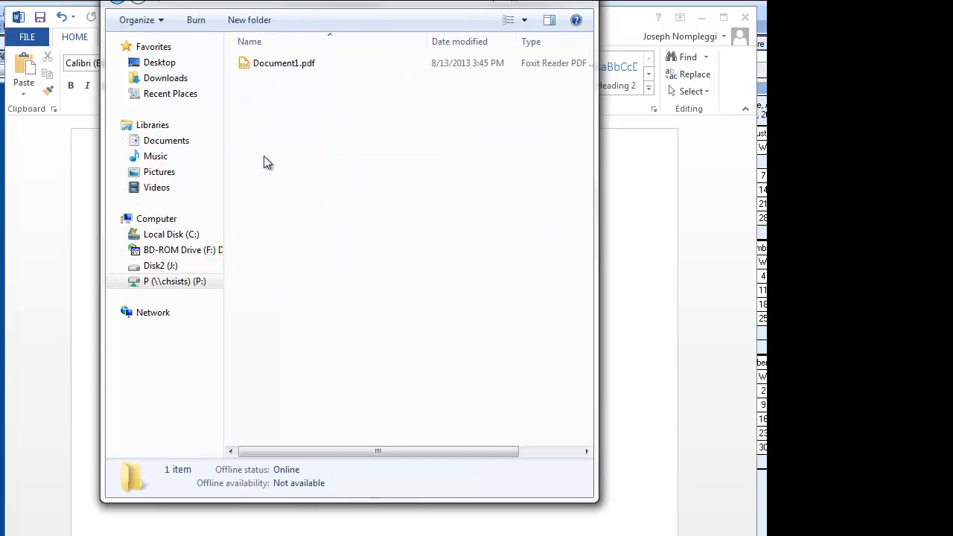
{"action": "double_click", "coordinate": [278, 66]}
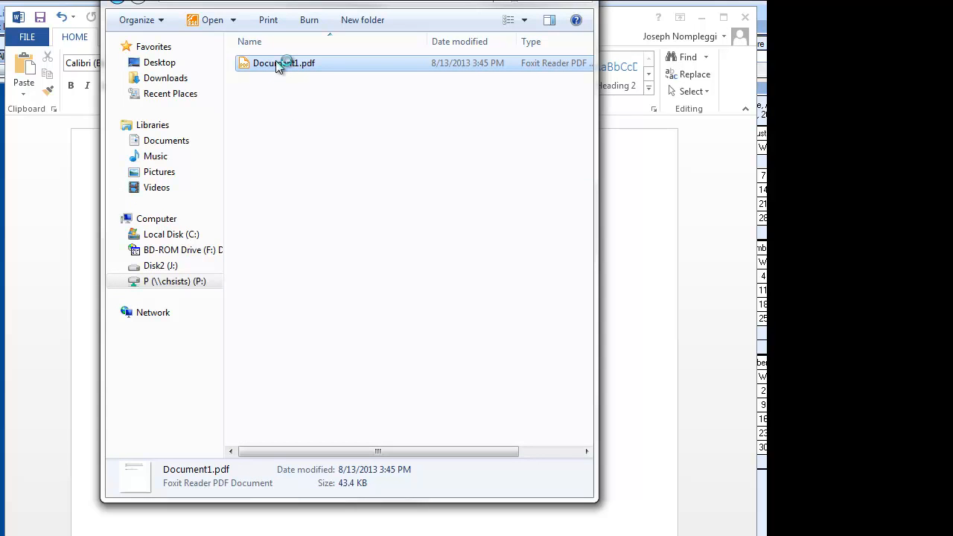